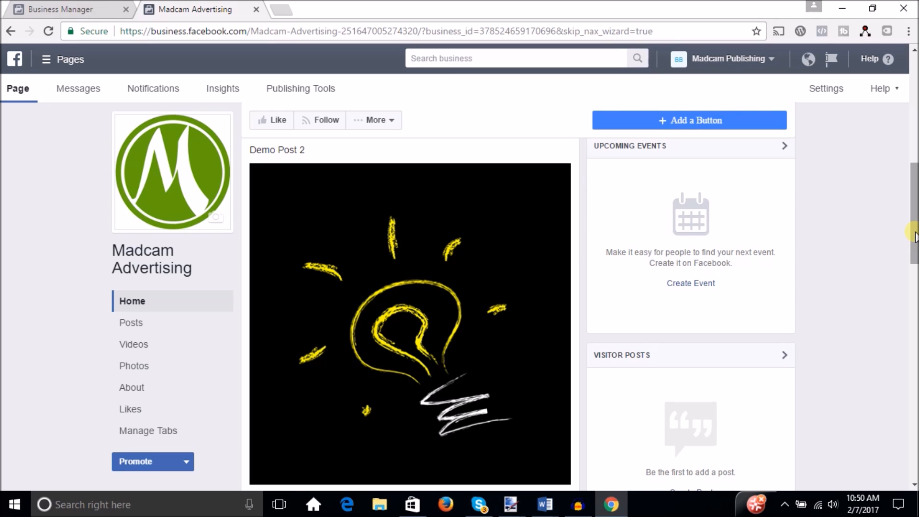
Step: Examine Demo Post 2 on the Madcam Advertising page, from its caption and image down to the boost option
mouse_move(915, 218)
left_mouse_down()
mouse_move(916, 227)
mouse_move(916, 206)
left_mouse_up()
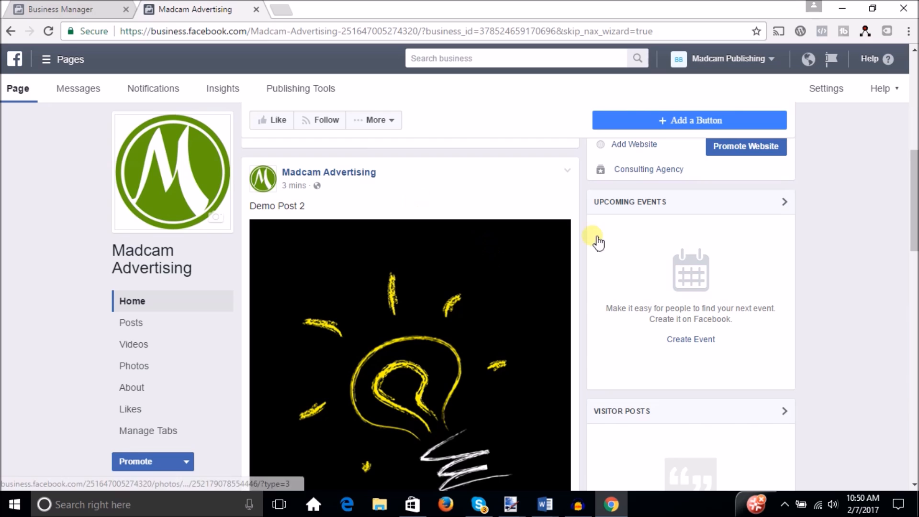
left_click_drag(915, 228, 914, 246)
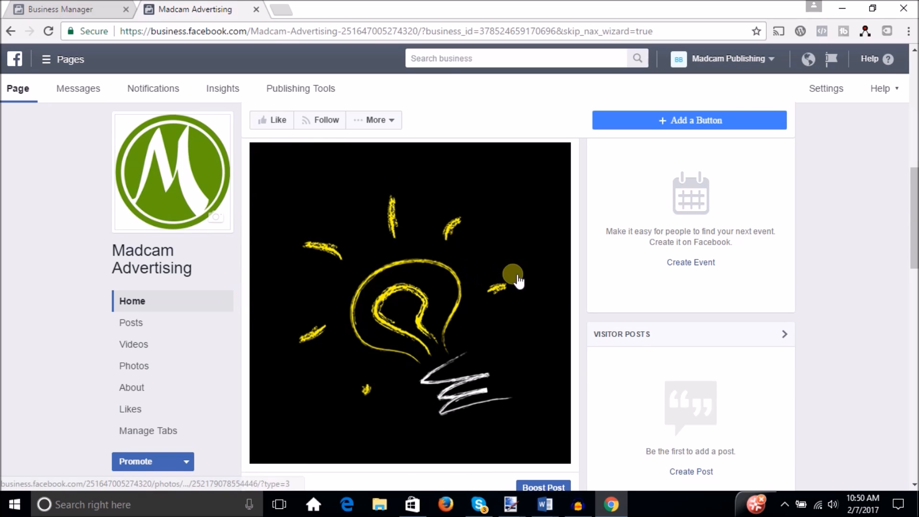
scroll(913, 273, "up", 3)
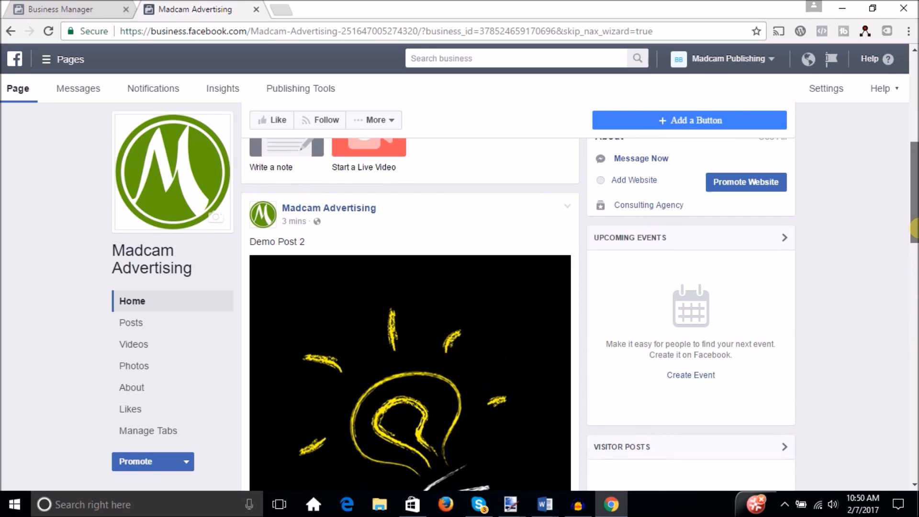
left_click_drag(914, 230, 914, 254)
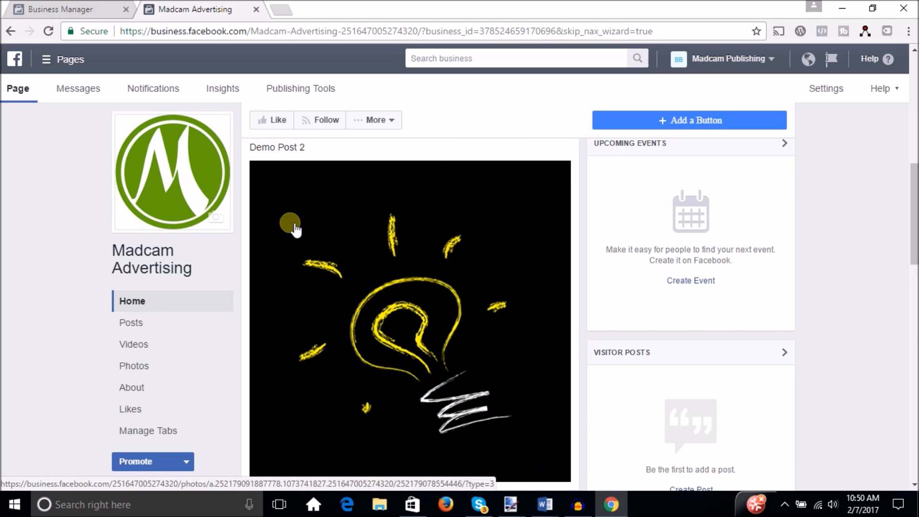
left_click_drag(914, 218, 914, 208)
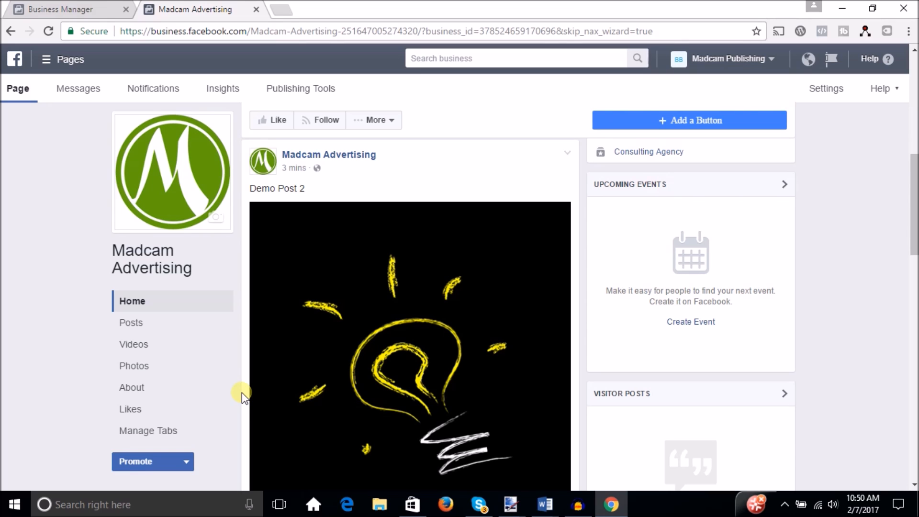
mouse_move(915, 230)
left_mouse_down()
mouse_move(914, 221)
mouse_move(914, 245)
left_mouse_up()
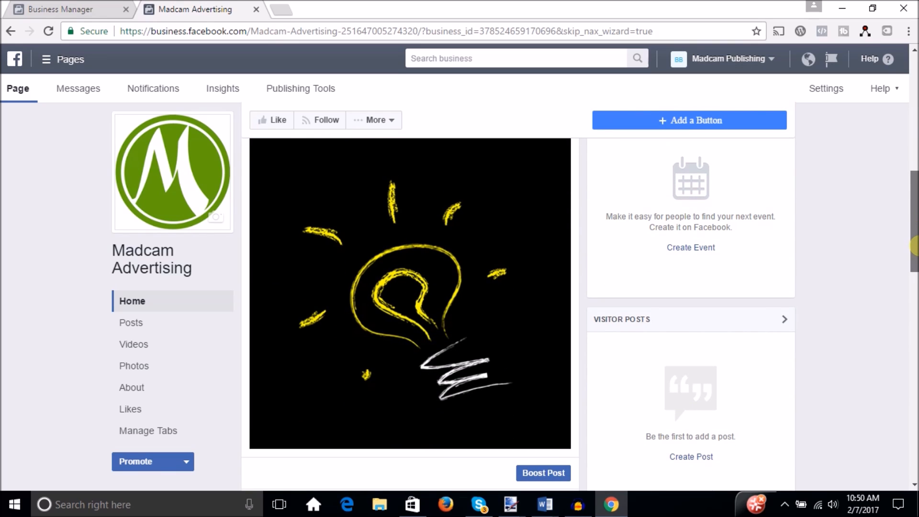
left_click_drag(914, 246, 915, 241)
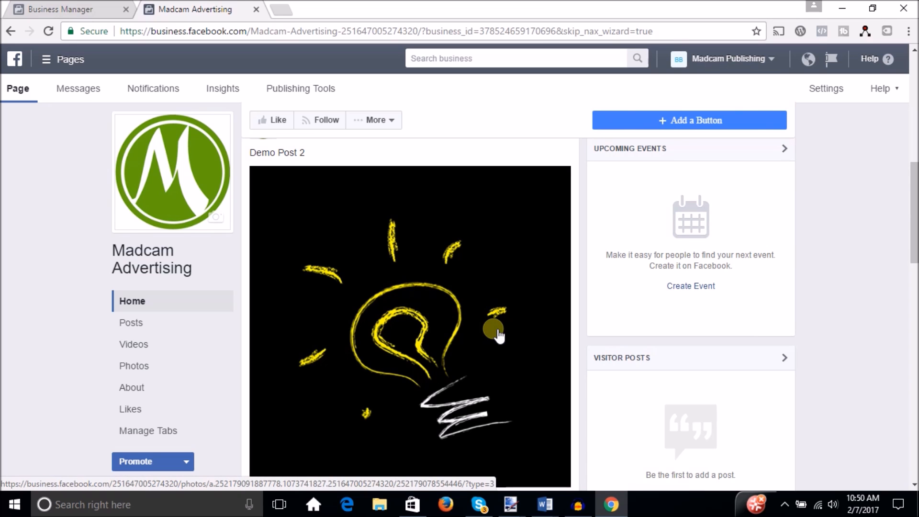
mouse_move(916, 215)
left_mouse_down()
mouse_move(916, 229)
mouse_move(913, 212)
left_mouse_up()
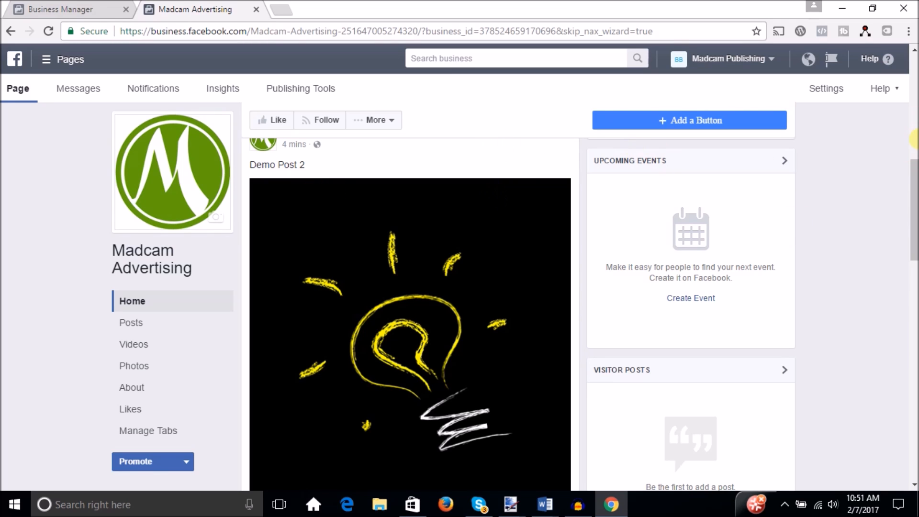
left_click_drag(917, 175, 914, 168)
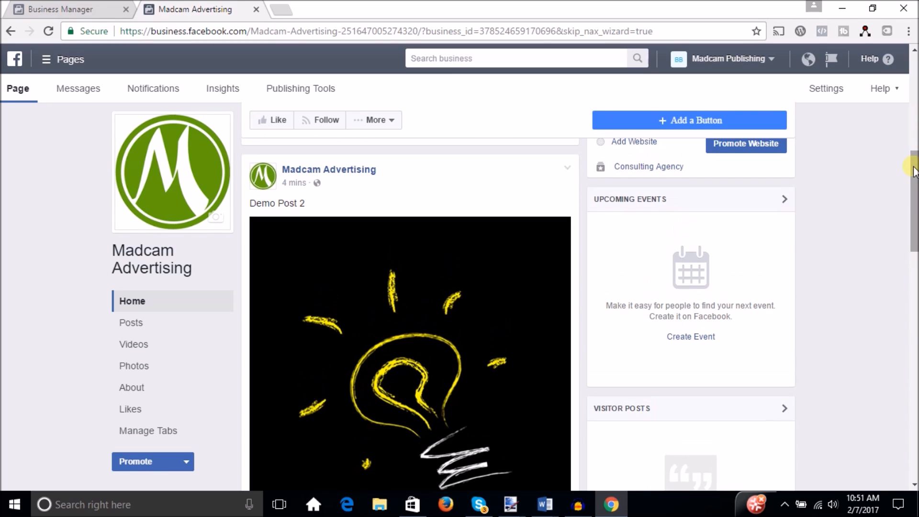
Step: Open the Demo Post 2 caption for editing, check the post's options, and finish editing
left_click(574, 170)
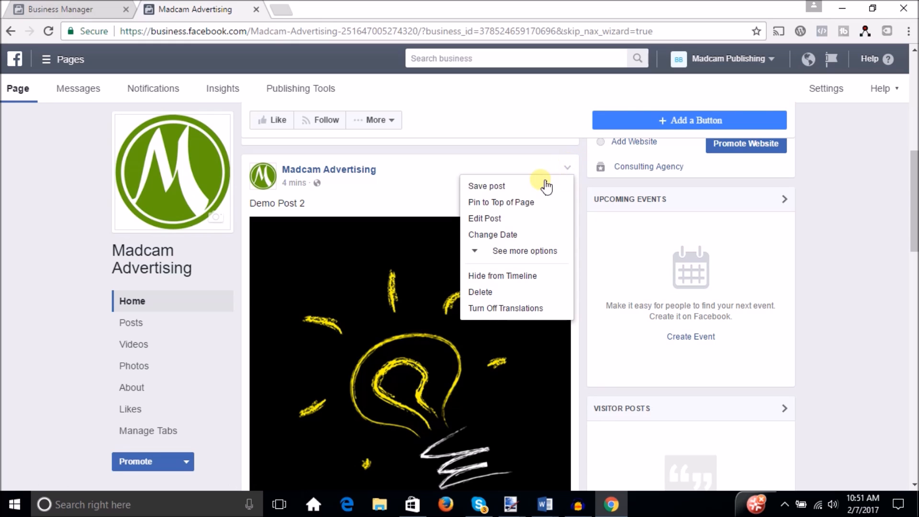
left_click(515, 204)
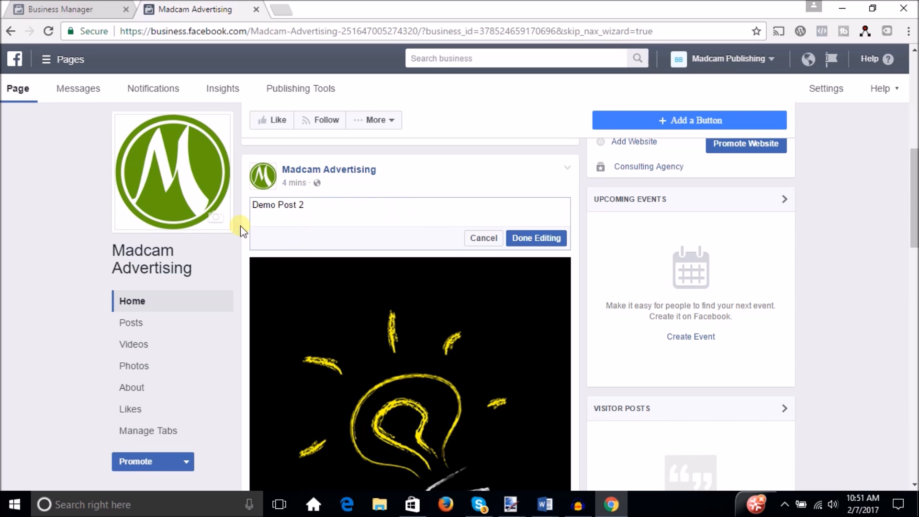
left_click(576, 167)
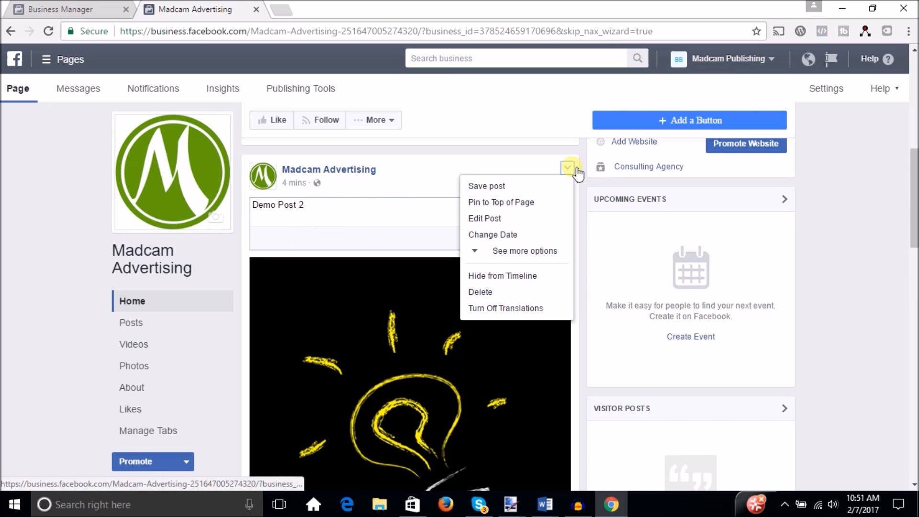
left_click(390, 186)
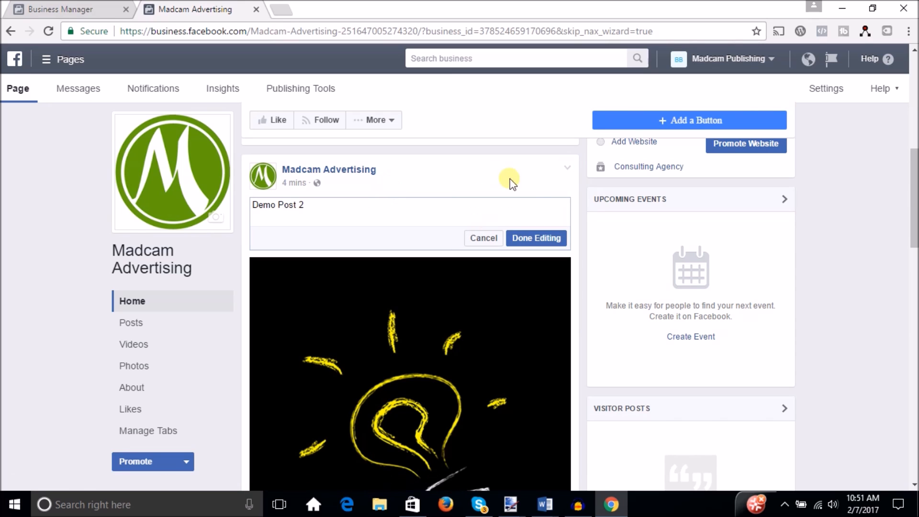
left_click(520, 238)
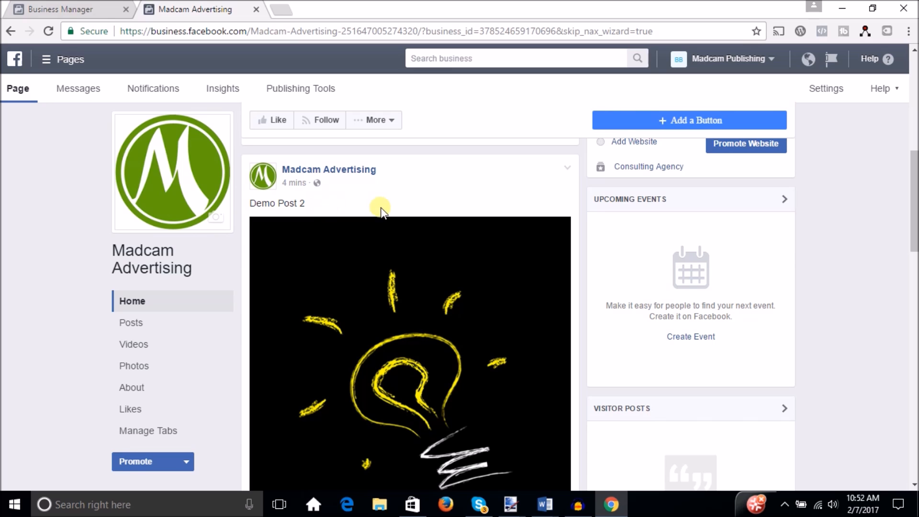
Step: Open the boost settings for Demo Post 2 and review the available post button choices
left_click_drag(914, 158, 915, 229)
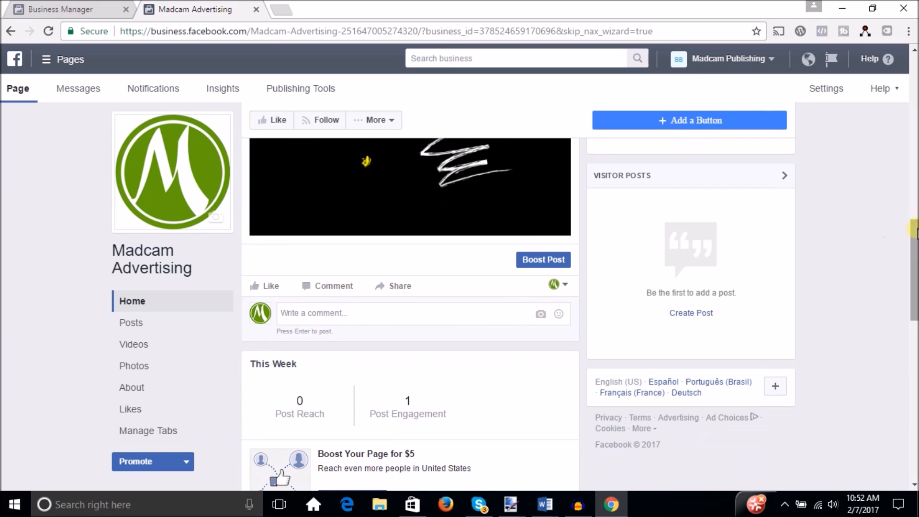
left_click(534, 263)
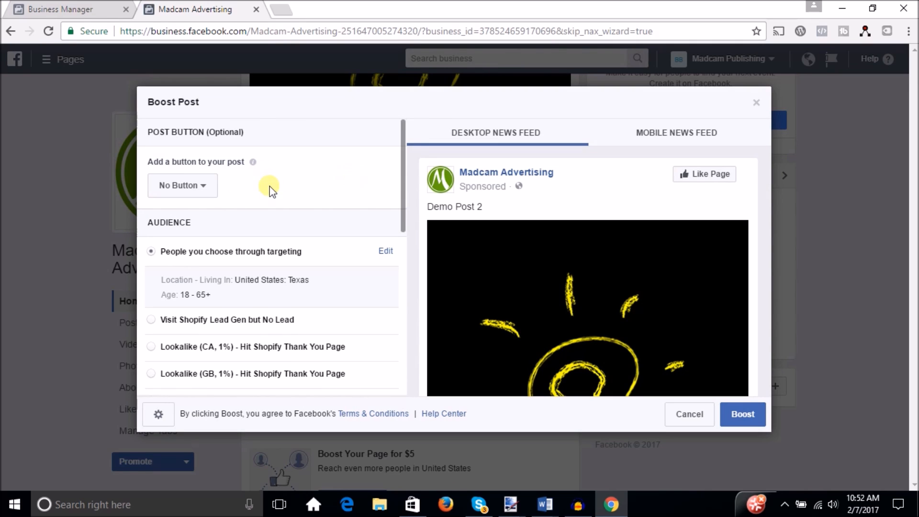
left_click(204, 185)
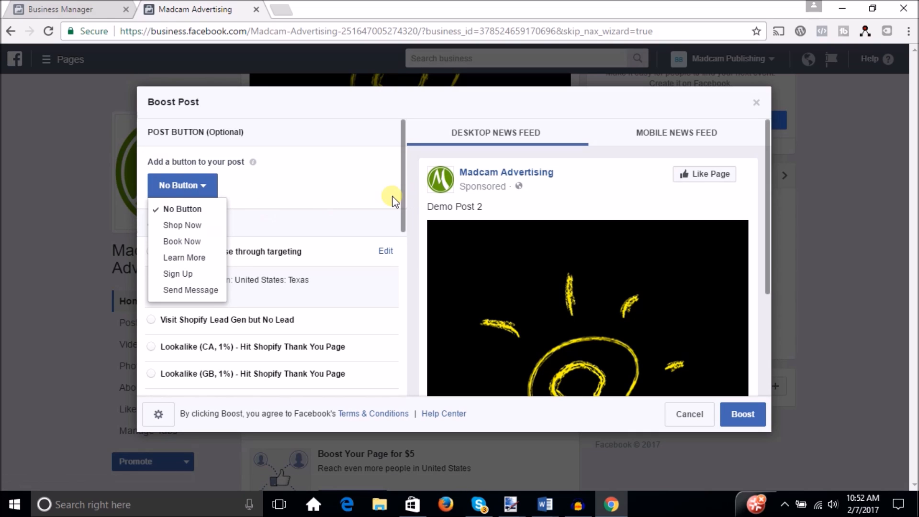
left_click_drag(403, 196, 403, 221)
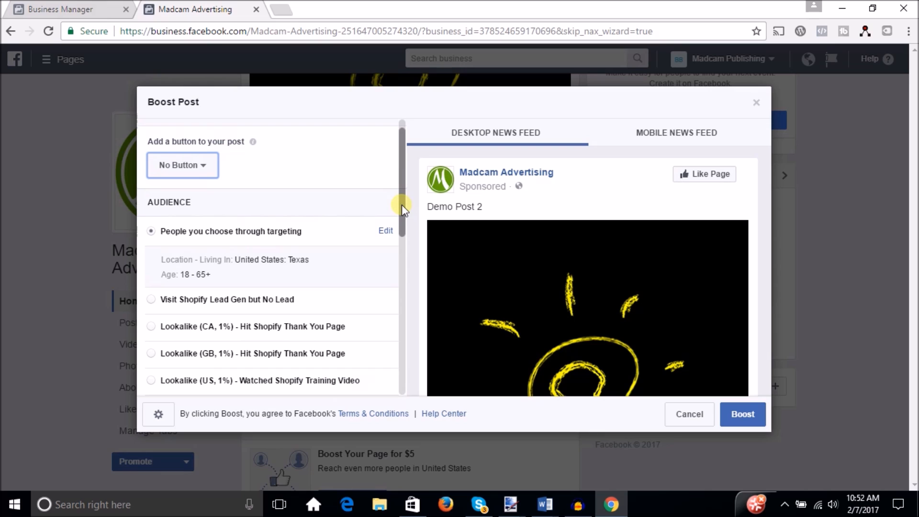
left_click_drag(402, 205, 402, 196)
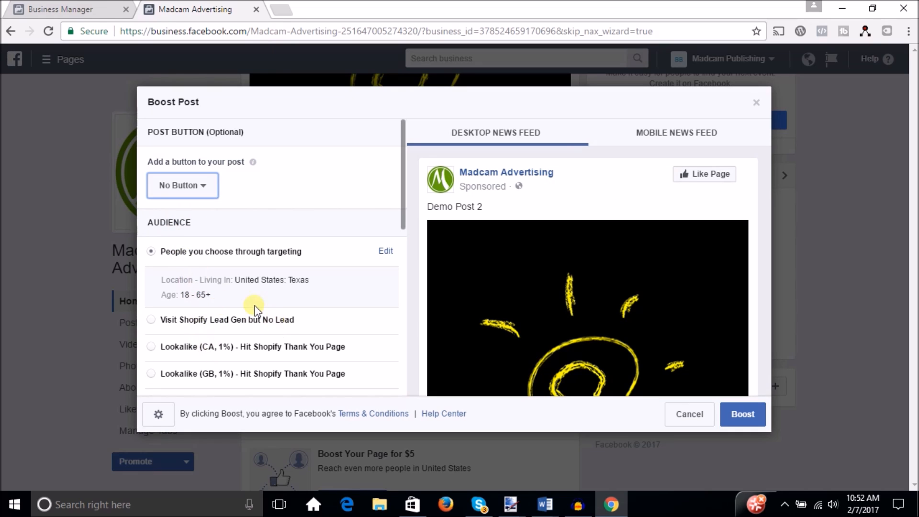
Step: Edit the "People you choose through targeting" audience, replacing the Texas location with the whole United States
left_click(392, 253)
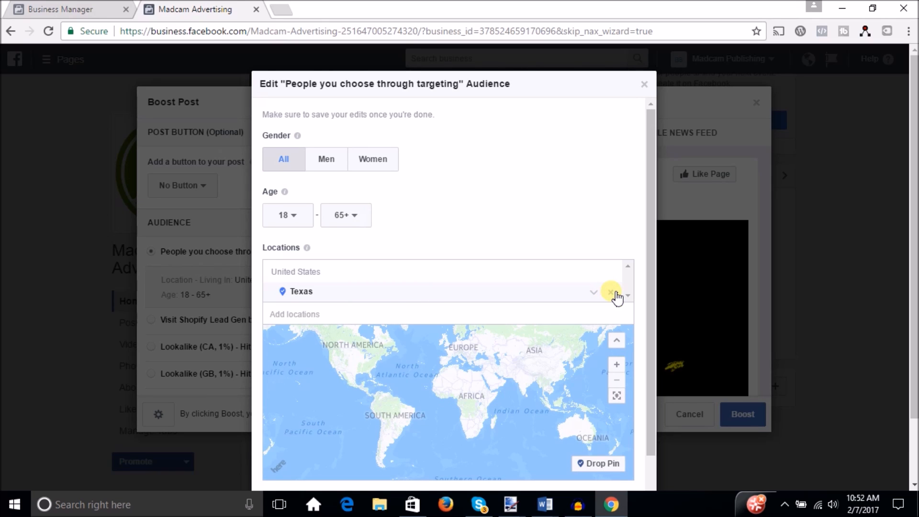
left_click(612, 291)
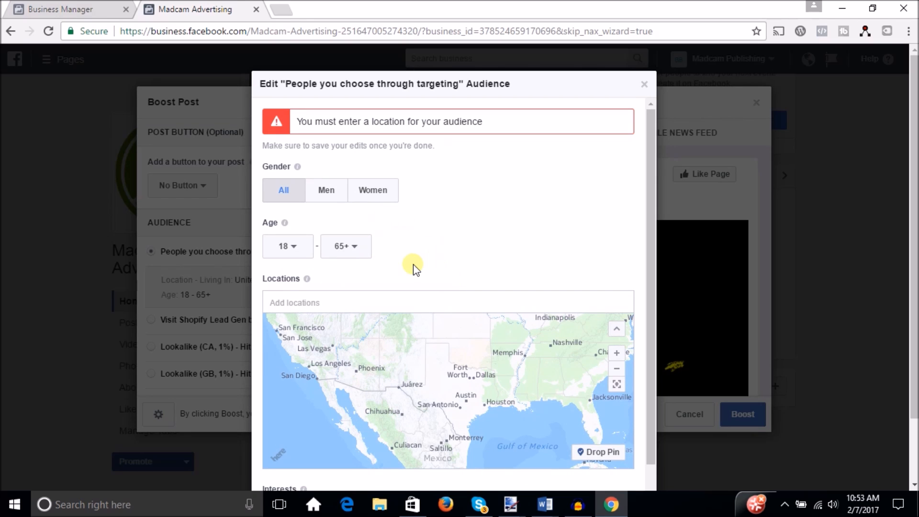
mouse_move(308, 280)
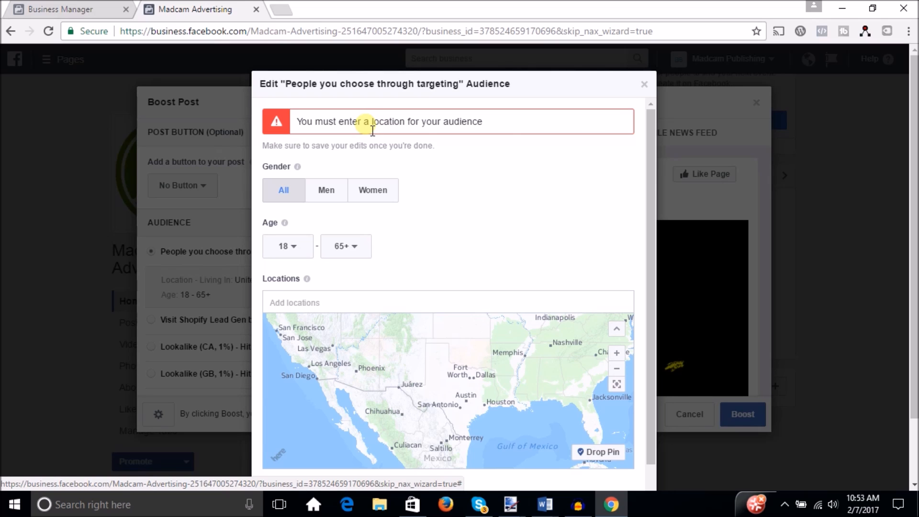
left_click(321, 305)
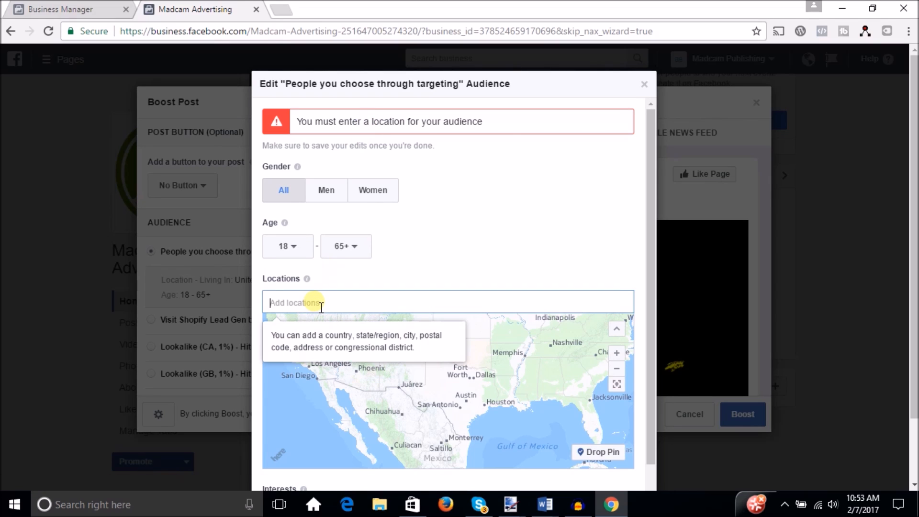
type("uni")
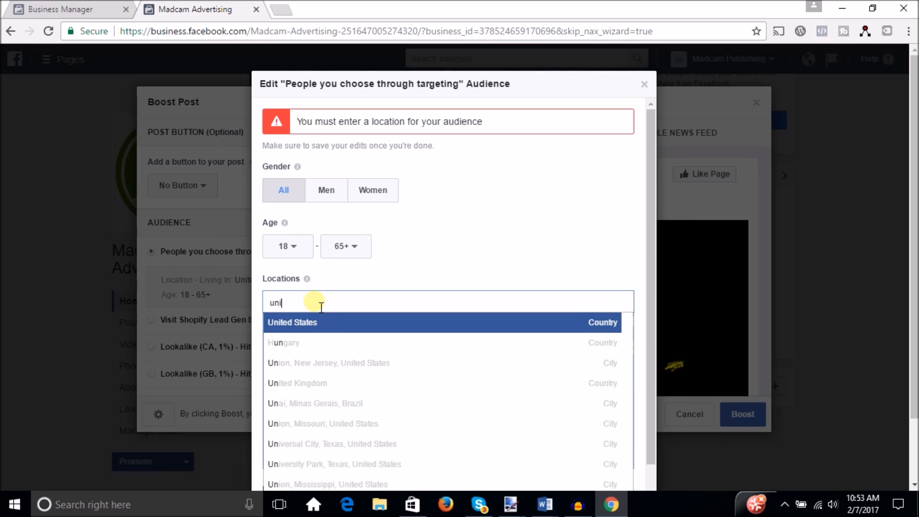
left_click(312, 326)
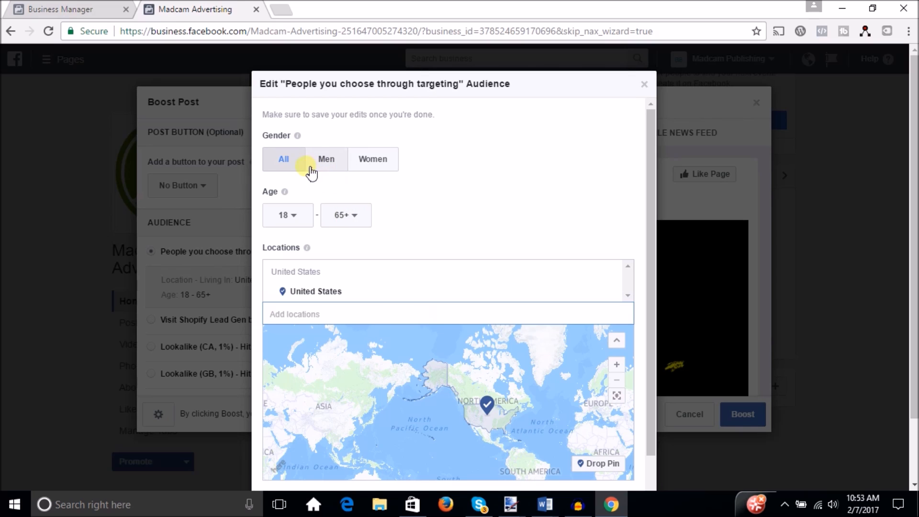
Step: Set the targeted audience's maximum age to 24
left_click(304, 221)
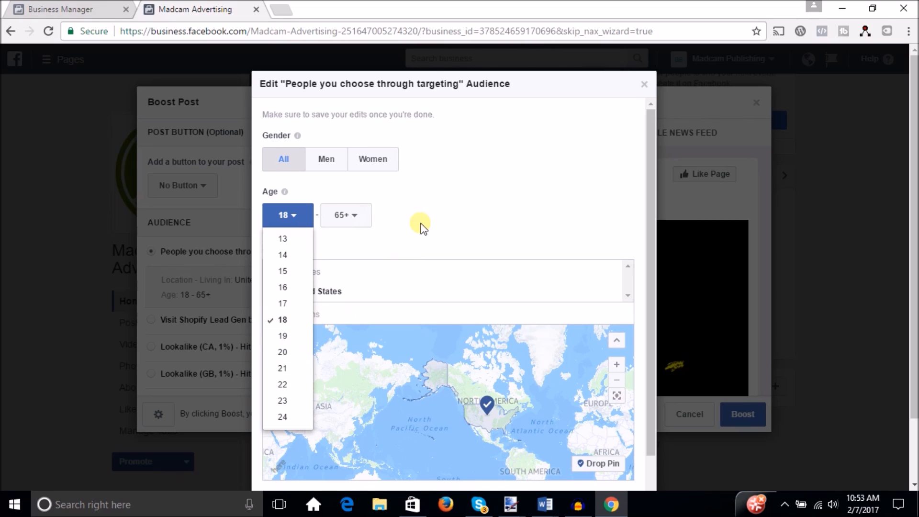
left_click(436, 223)
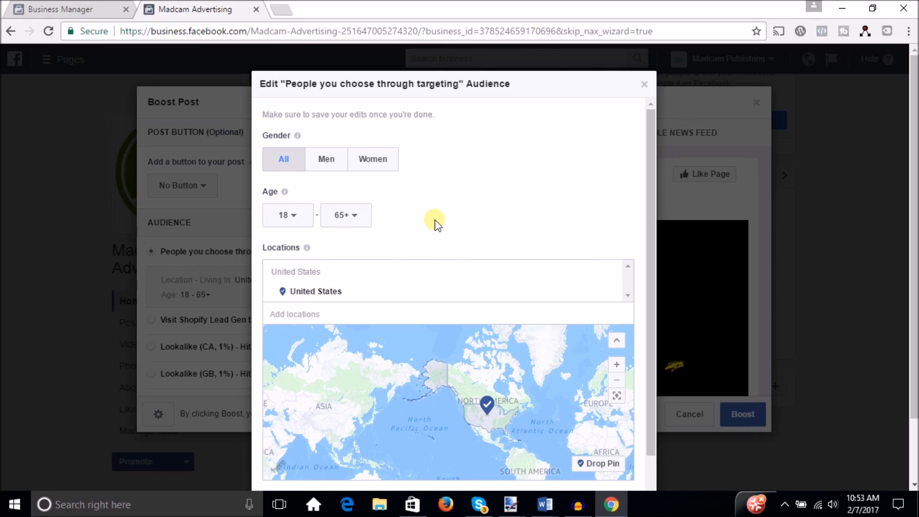
left_click_drag(655, 223, 671, 395)
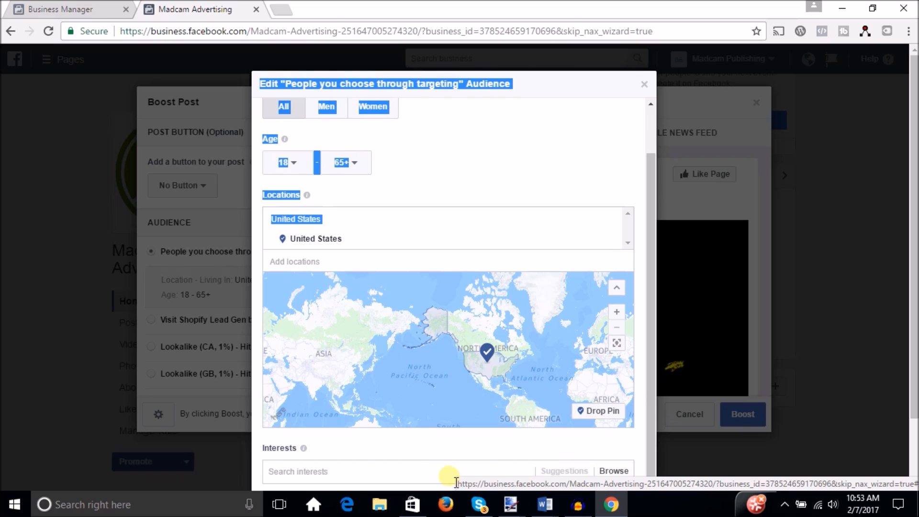
left_click(429, 477)
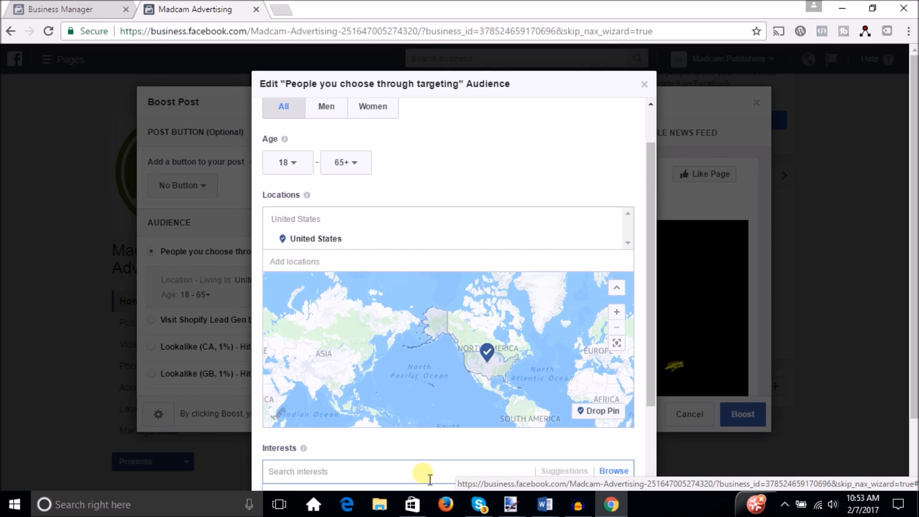
left_click(357, 168)
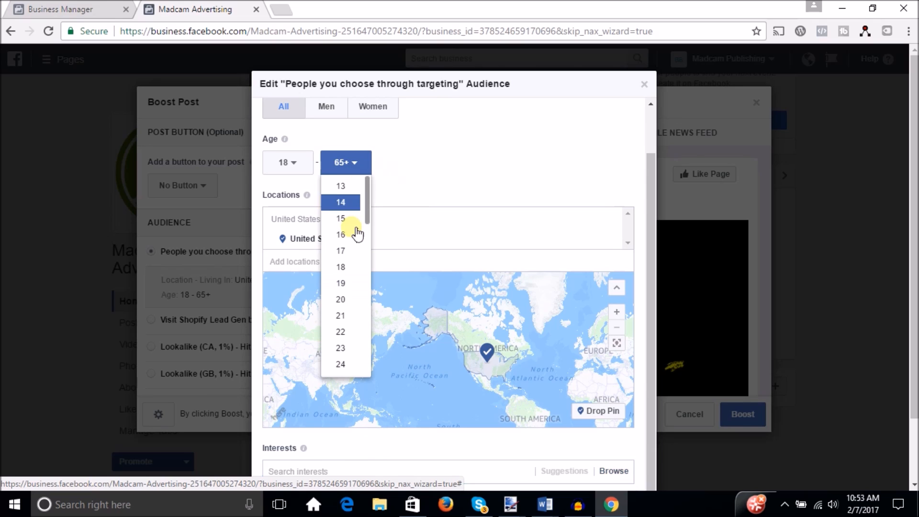
left_click(337, 364)
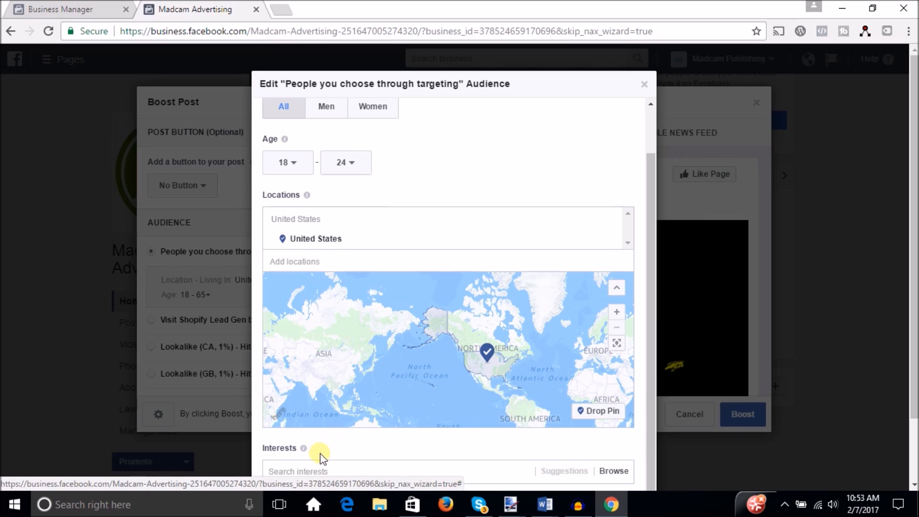
Step: Add Forever 21, Urban Outfitters and American Apparel as interests for the targeted audience
left_click(323, 475)
type("fo")
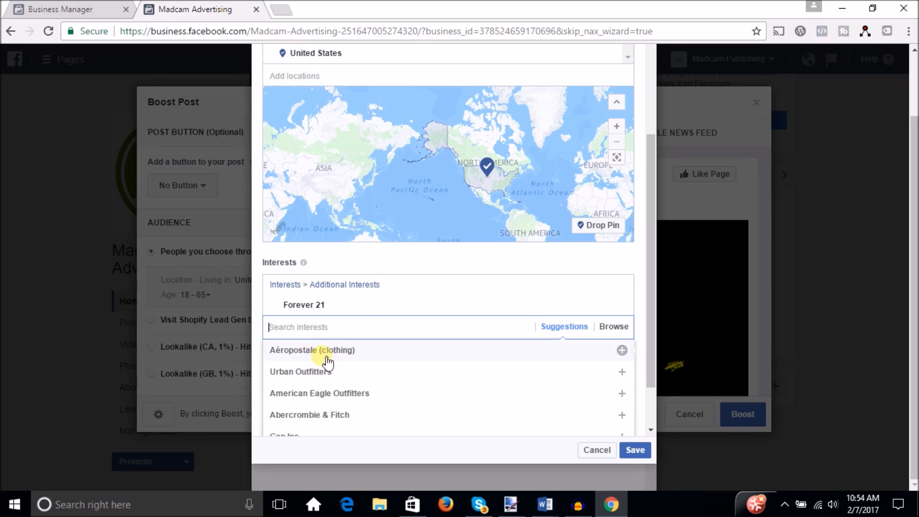
left_click(622, 372)
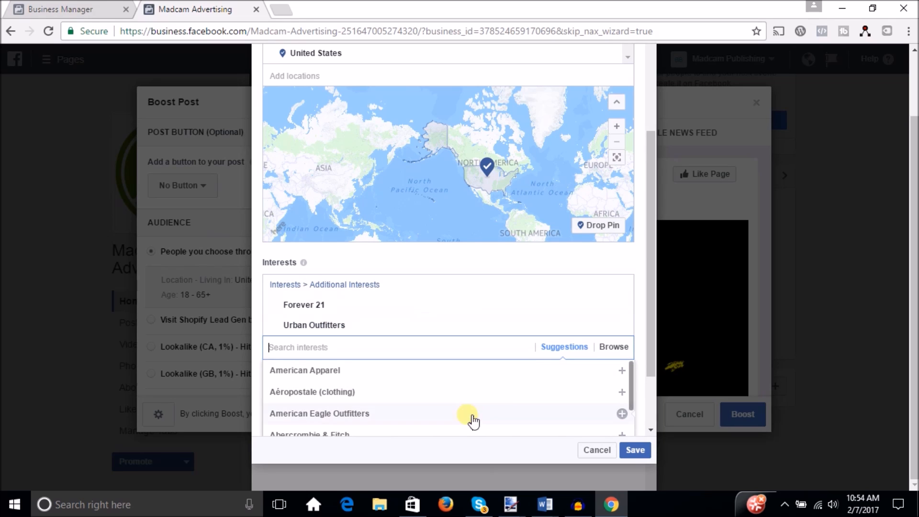
left_click(622, 370)
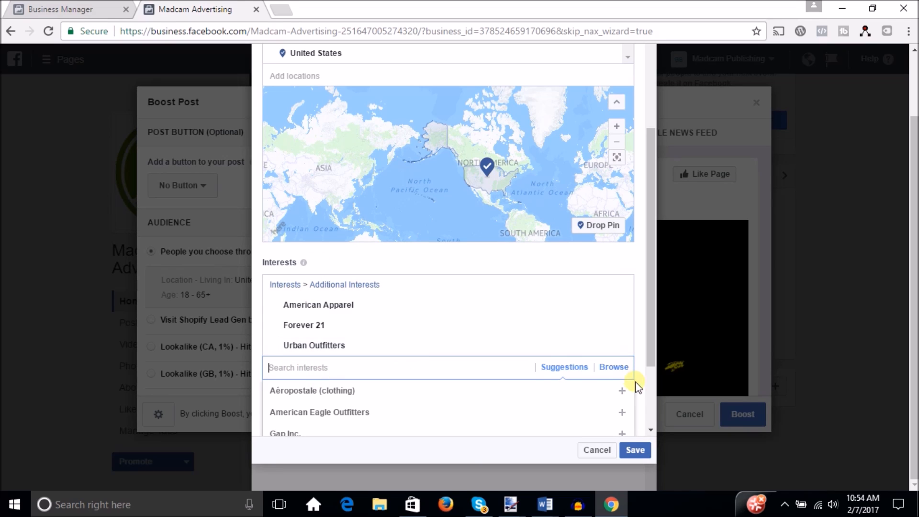
left_click_drag(653, 352, 651, 436)
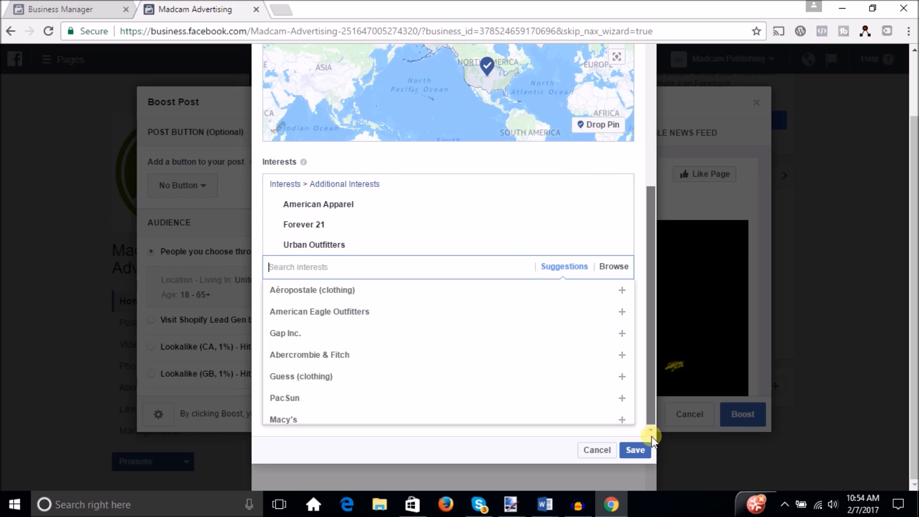
Step: Save the targeted audience and review the total budget choices offered for the boost
left_click(641, 451)
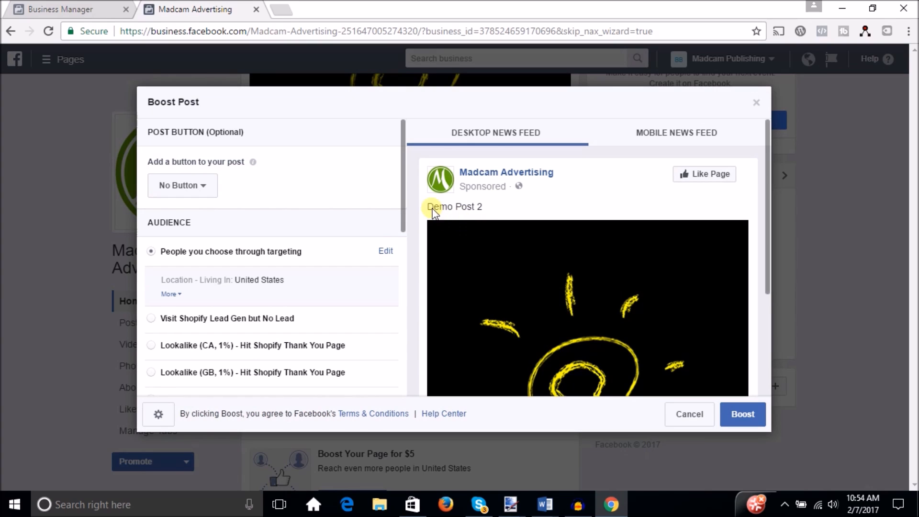
scroll(400, 231, "down", 2)
scroll(400, 231, "down", 5)
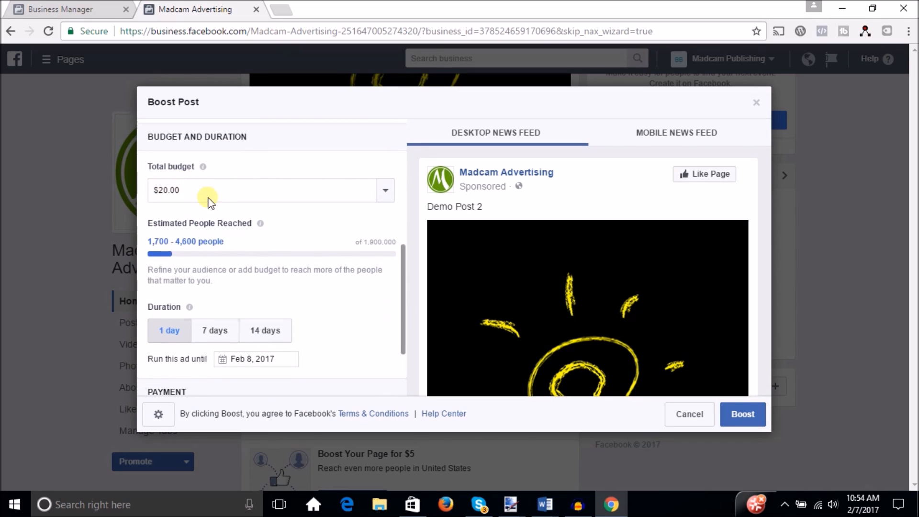
left_click(389, 197)
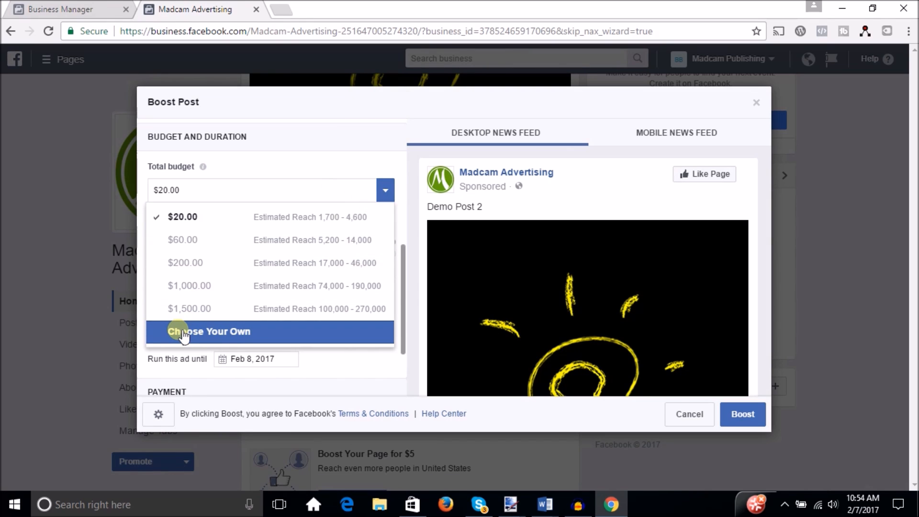
left_click(353, 168)
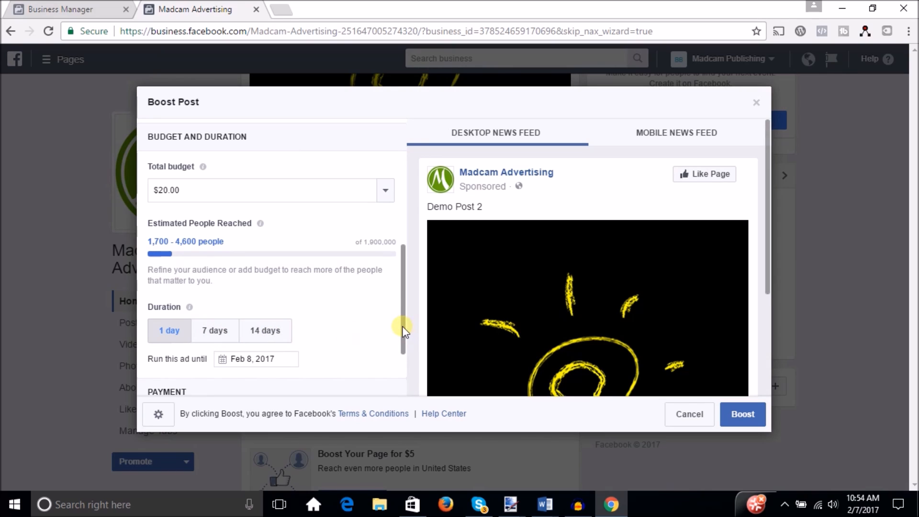
Step: Examine the boost's duration choices, end date and payment settings
left_click_drag(403, 330, 401, 349)
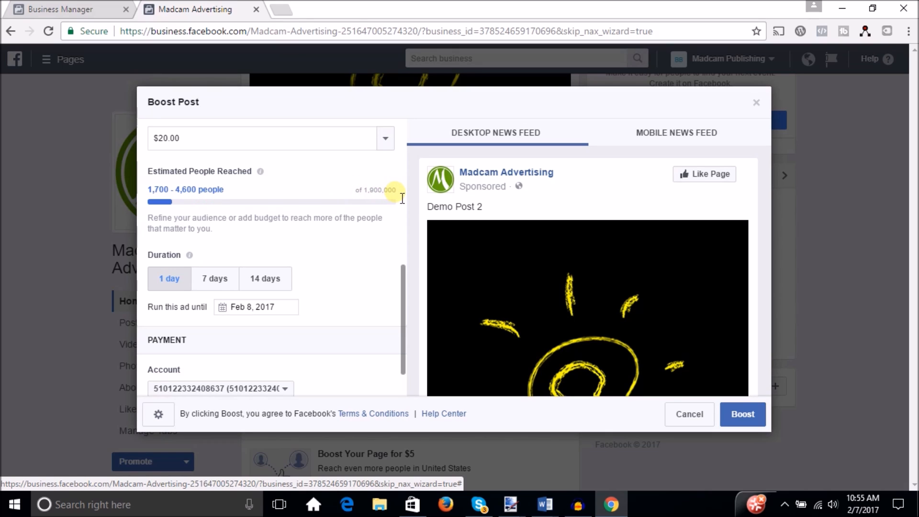
left_click_drag(404, 363, 391, 381)
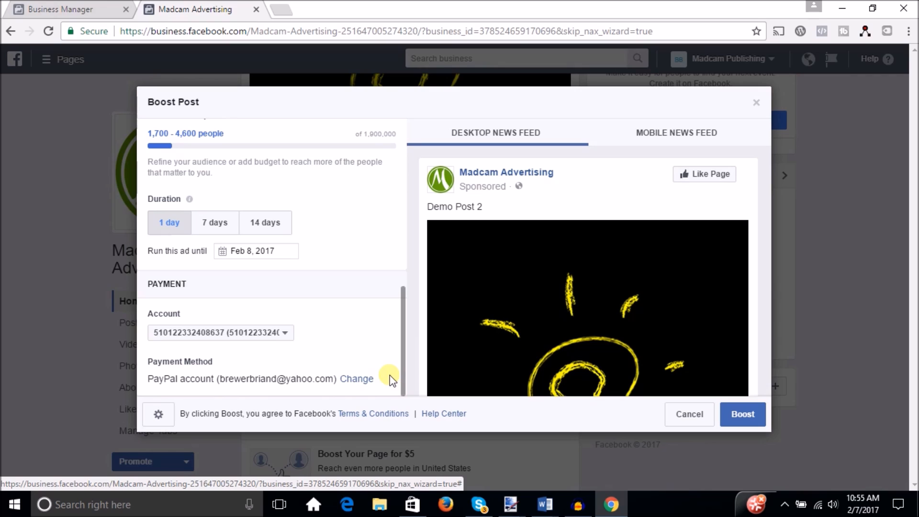
left_click(759, 417)
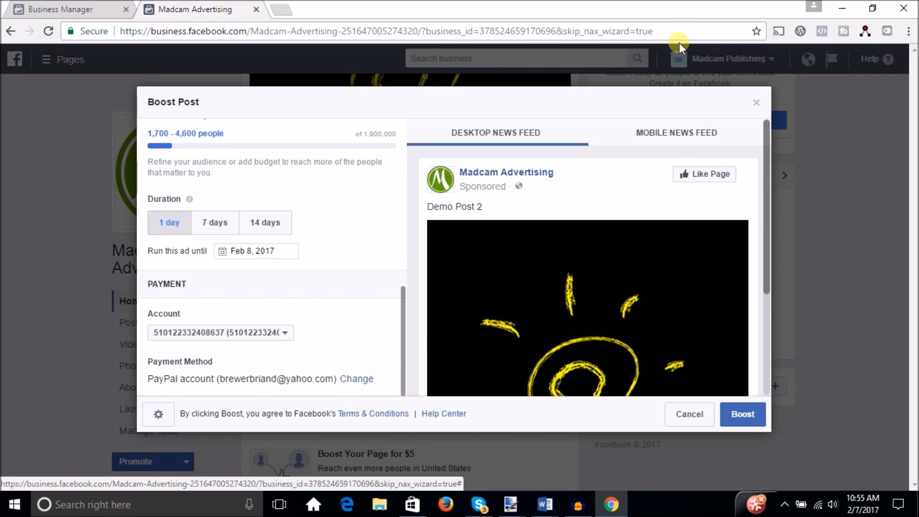
Step: Preview Demo Post 2 in the mobile news feed and close the boost settings without boosting
left_click(674, 139)
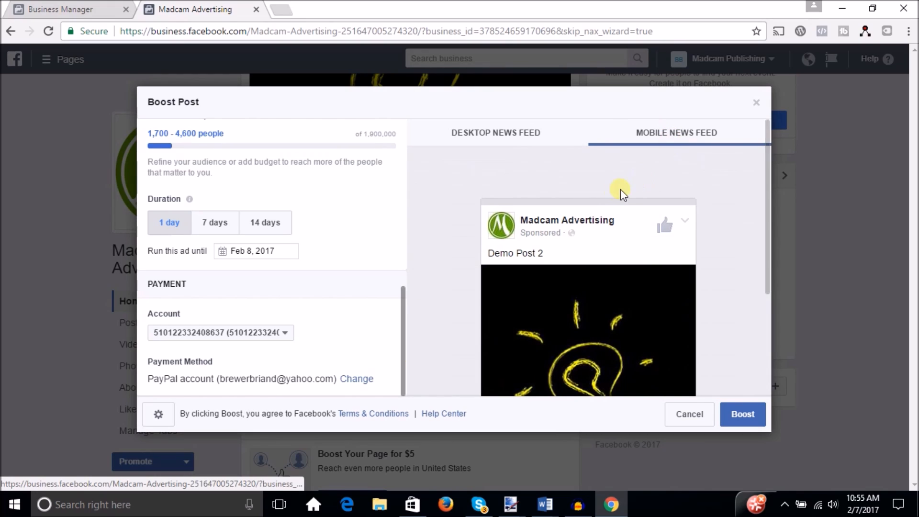
mouse_move(766, 228)
left_mouse_down()
mouse_move(771, 306)
mouse_move(775, 229)
left_mouse_up()
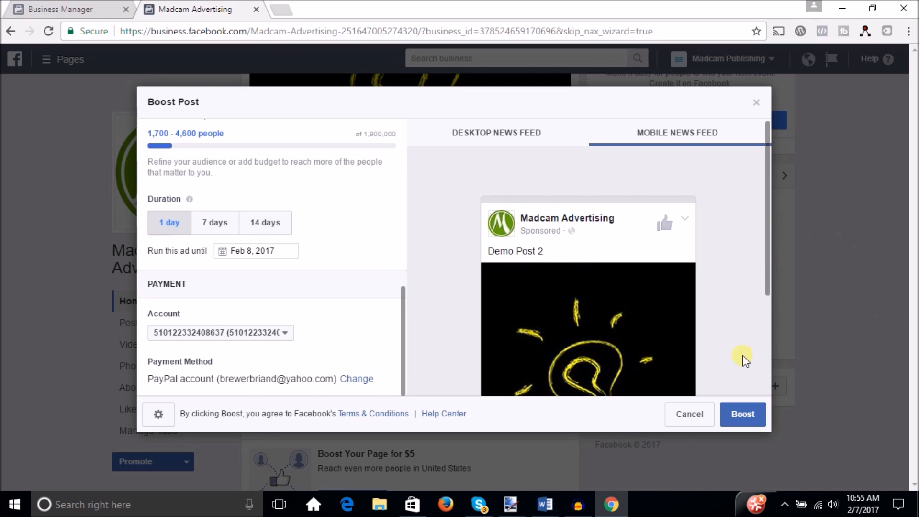
left_click(756, 103)
left_click(537, 245)
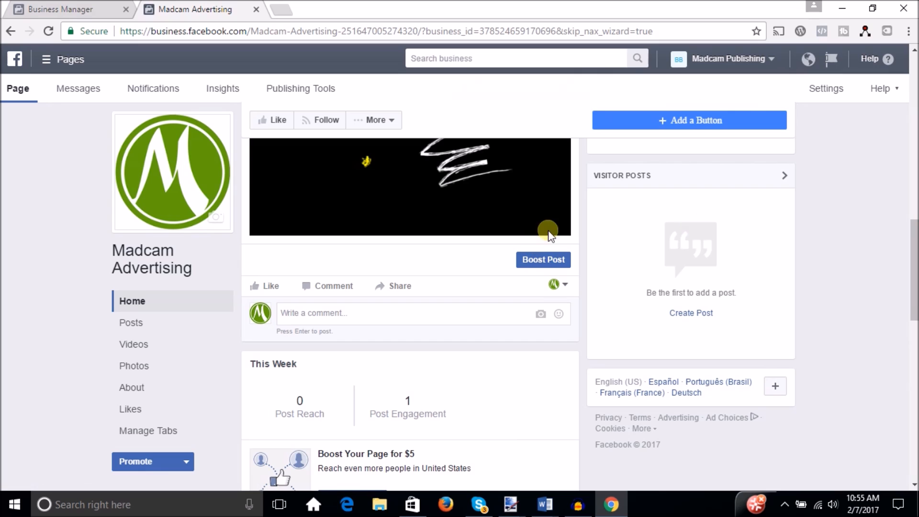
Step: Open the text of Demo Post 2 on the page timeline for editing
left_click_drag(915, 278, 915, 181)
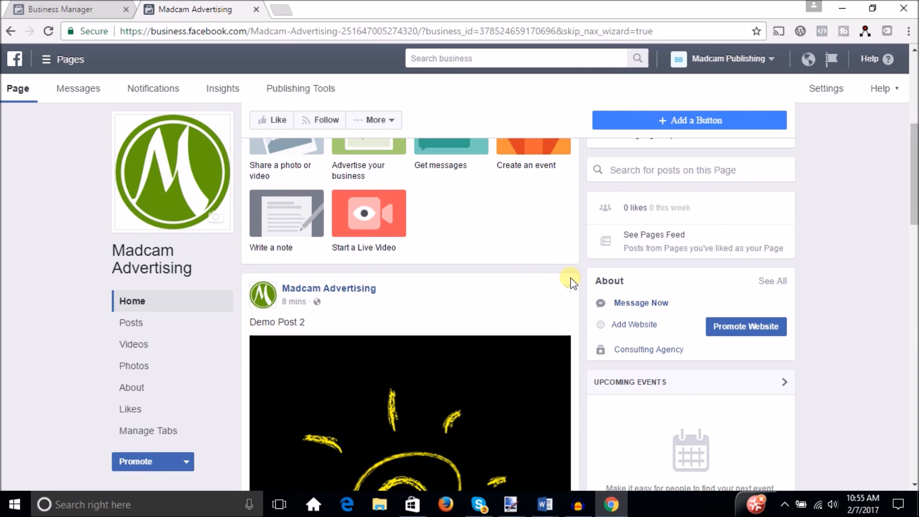
left_click(567, 286)
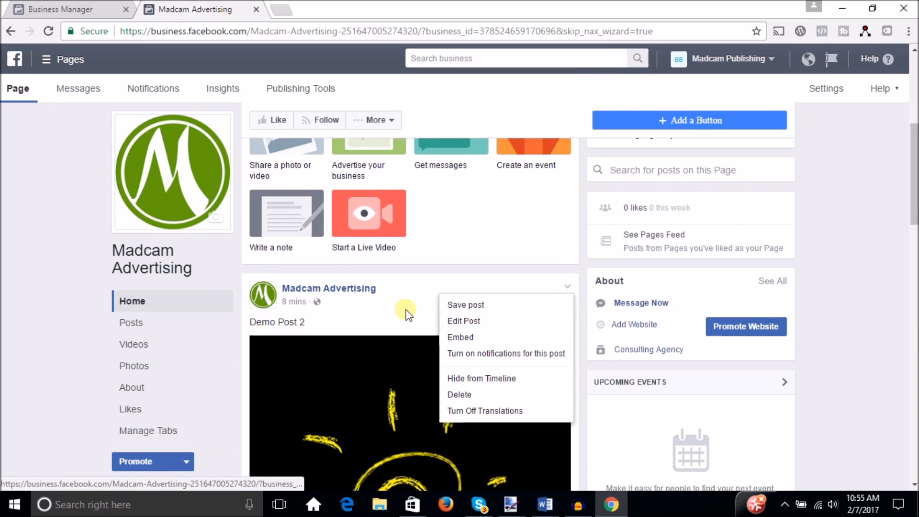
left_click(468, 321)
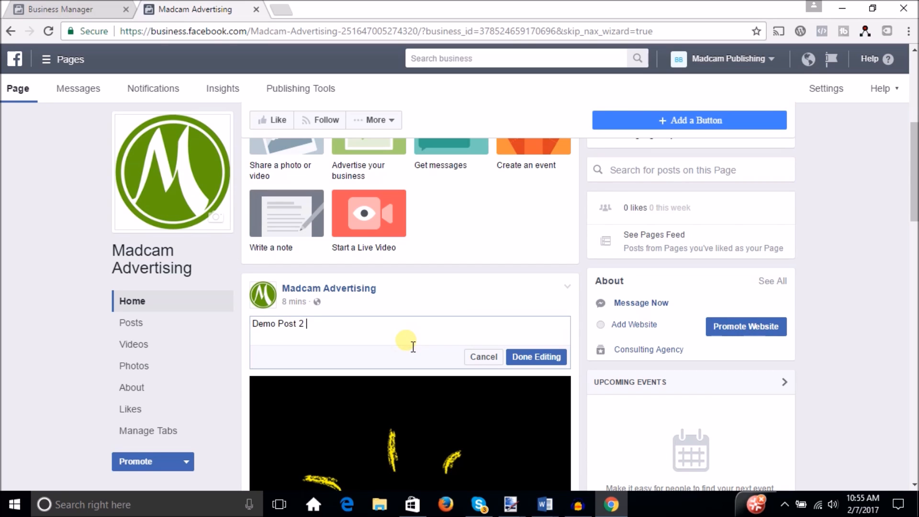
type("ht")
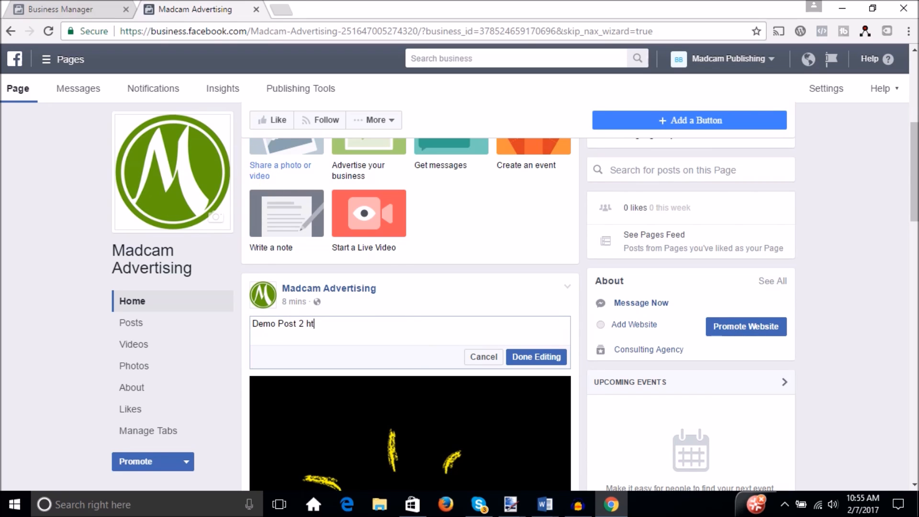
Step: Copy the web address of the Business Manager pages settings, add it after the Demo Post 2 text and save the edited post
left_click(86, 9)
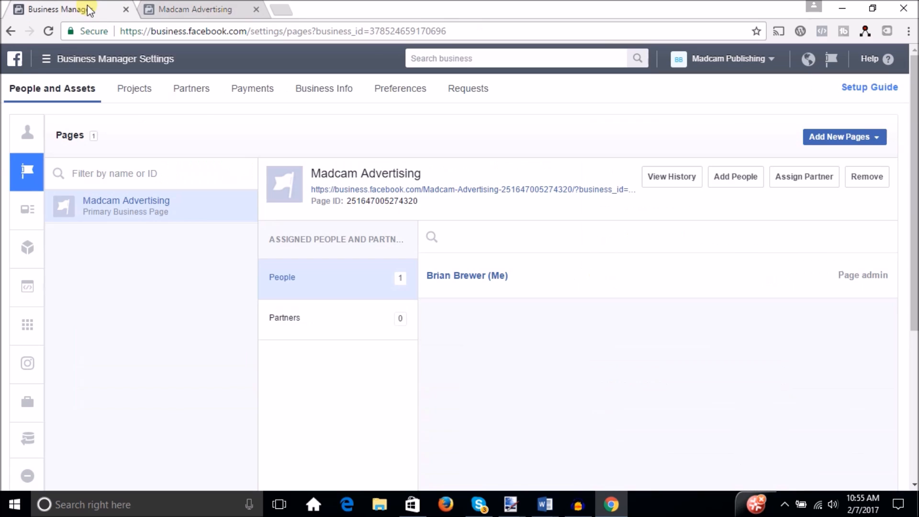
left_click(472, 31)
key("ctrl+c")
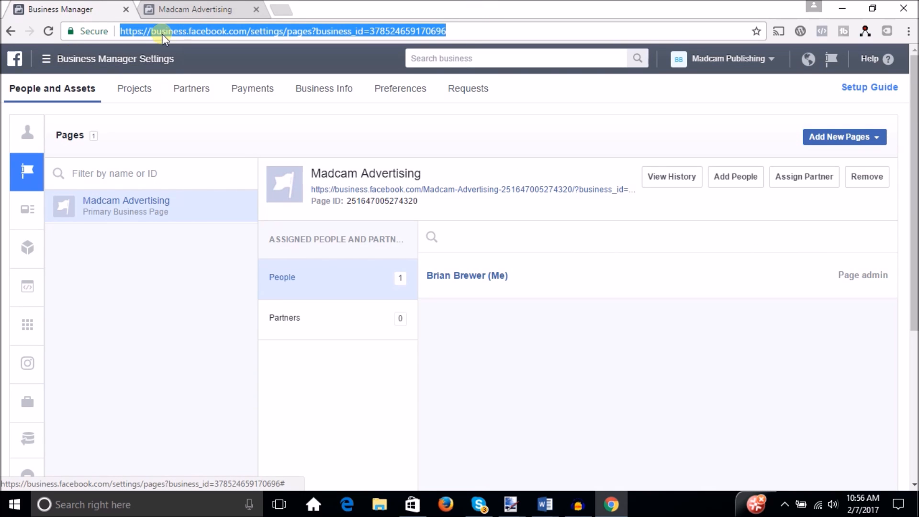
left_click(172, 8)
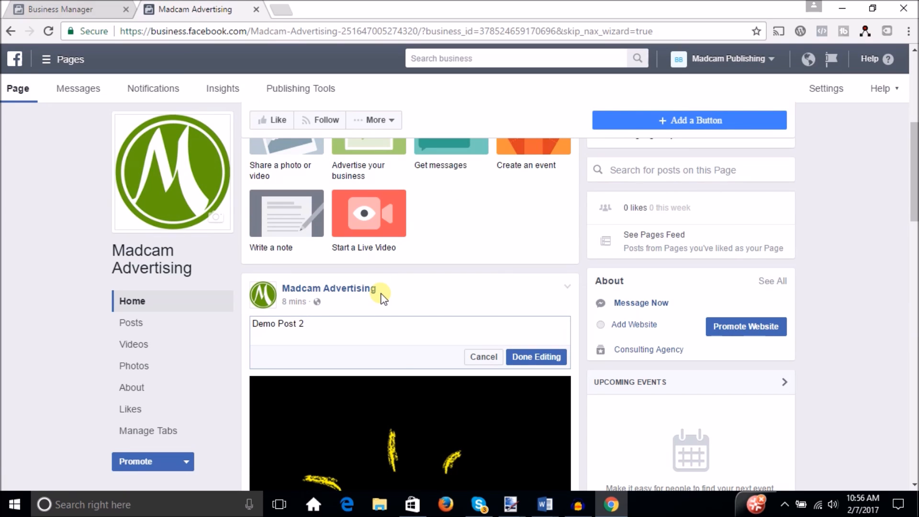
key("ctrl+v")
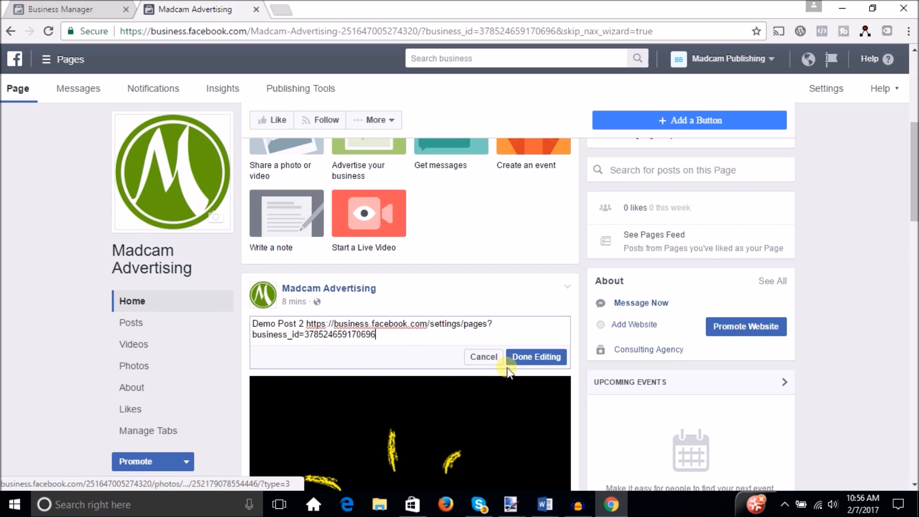
left_click(532, 357)
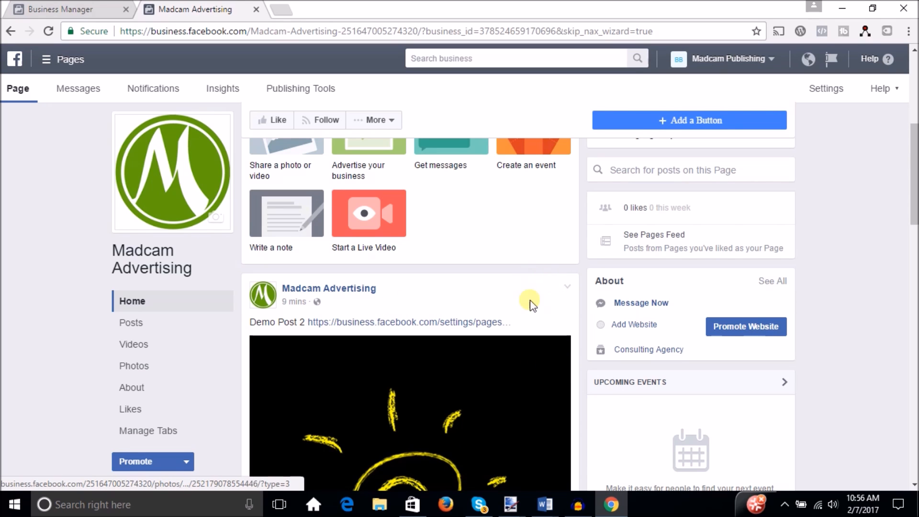